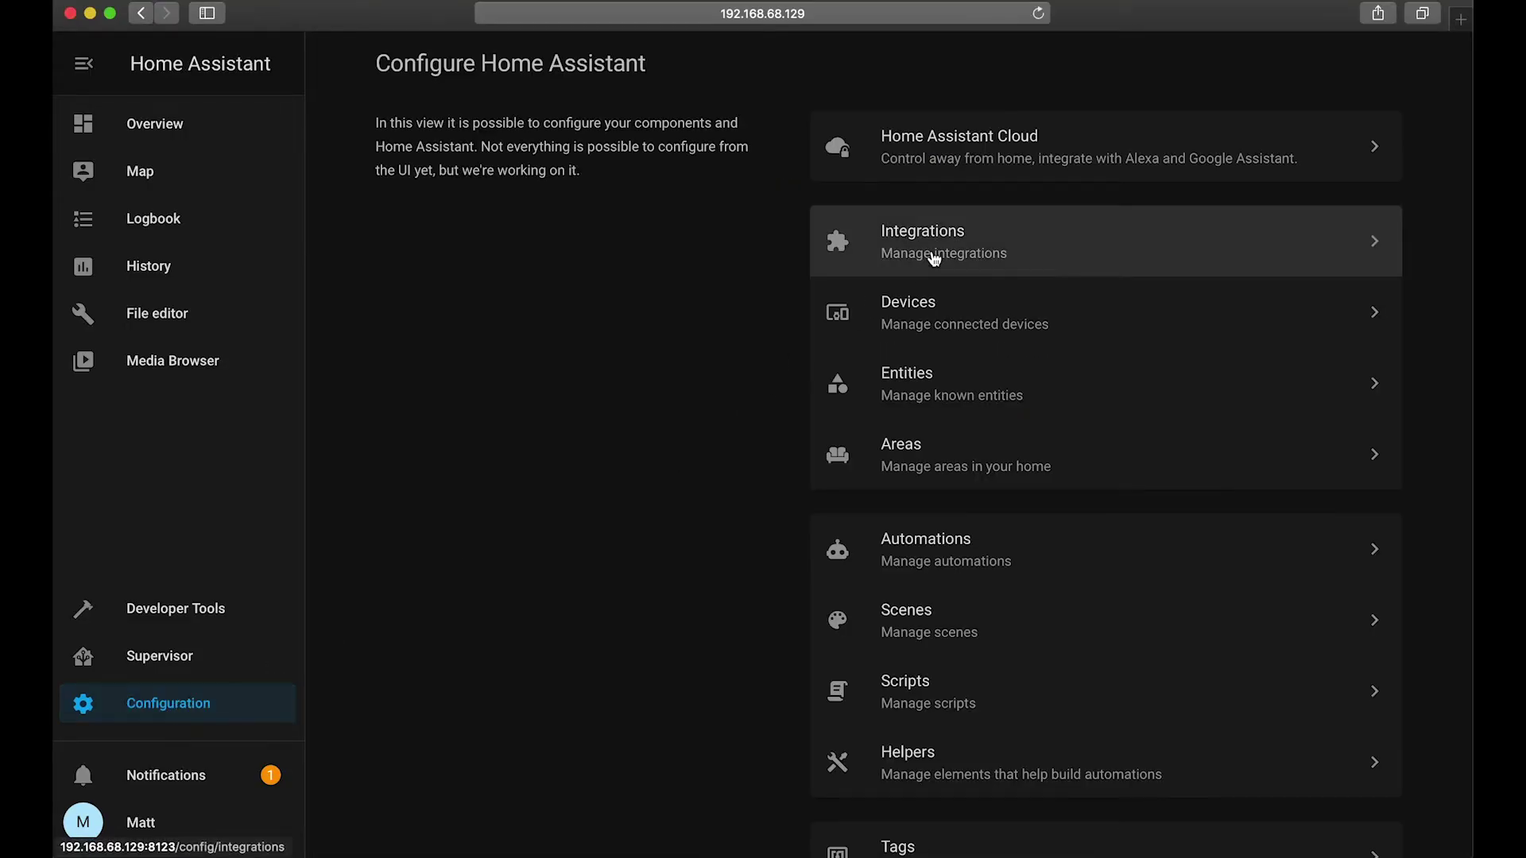
Step: From Integrations, open the Z-Wave configuration and select Node 9, the Jasco 14294 In-Wall Smart Dimmer
click(923, 261)
click(449, 628)
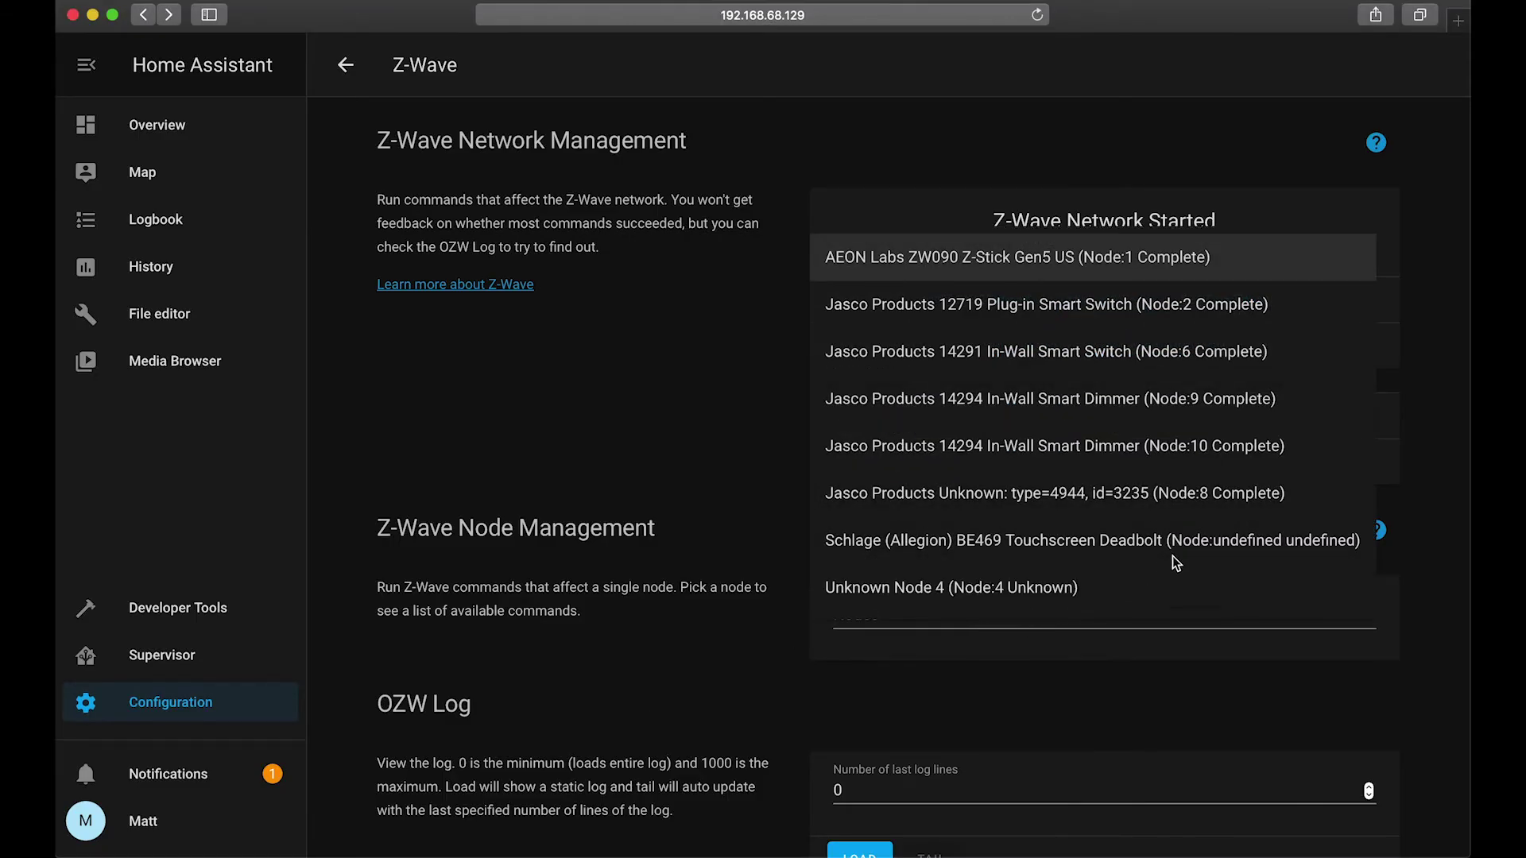
click(1149, 399)
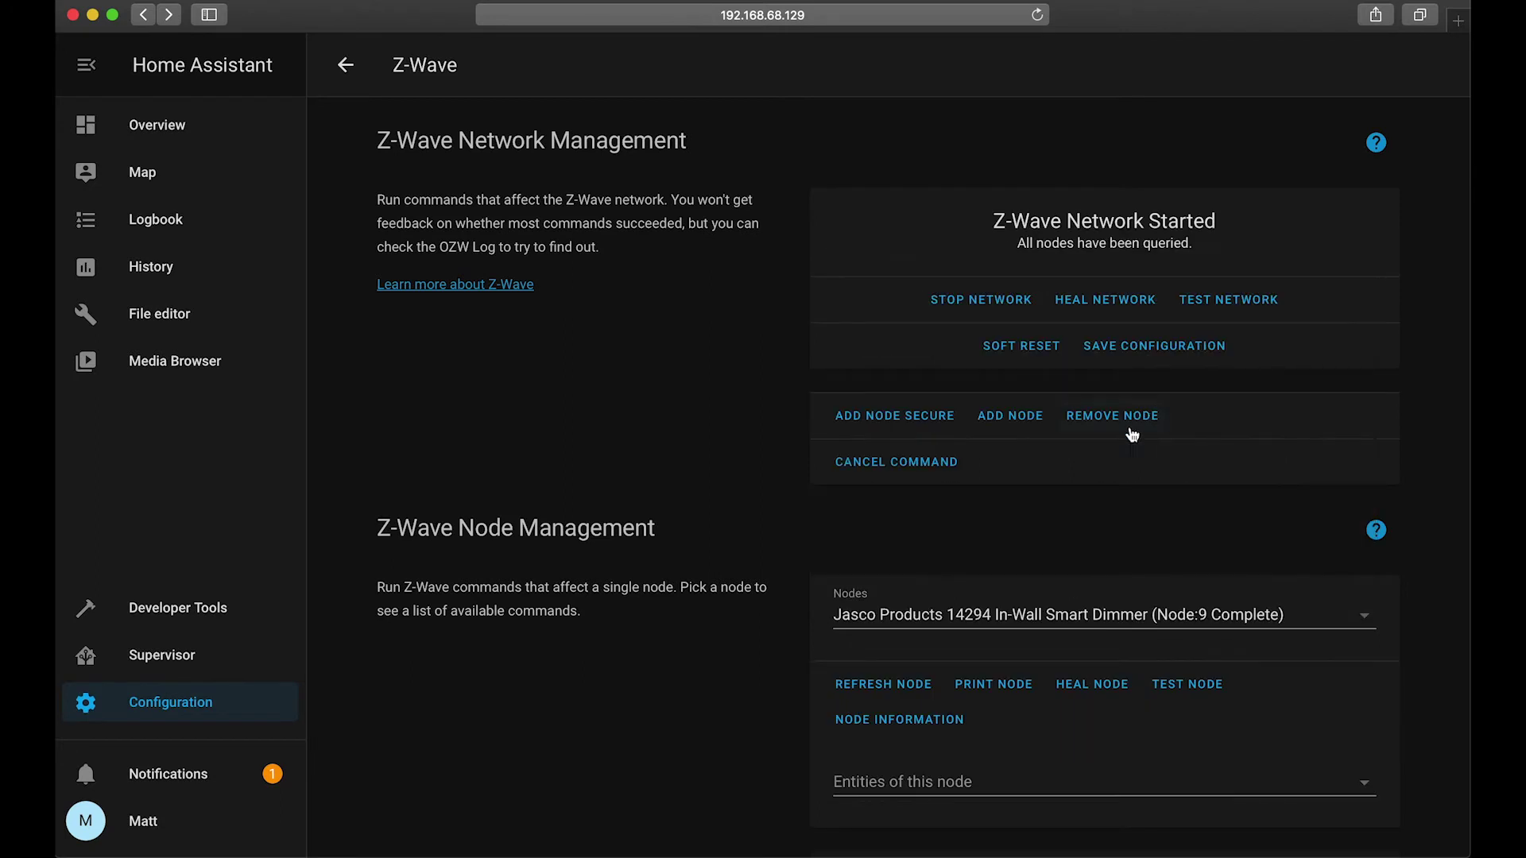
Step: Open the node's light.jasco entity and drag its Brightness slider to maximum to turn the light on
scroll(1062, 496, down, 3)
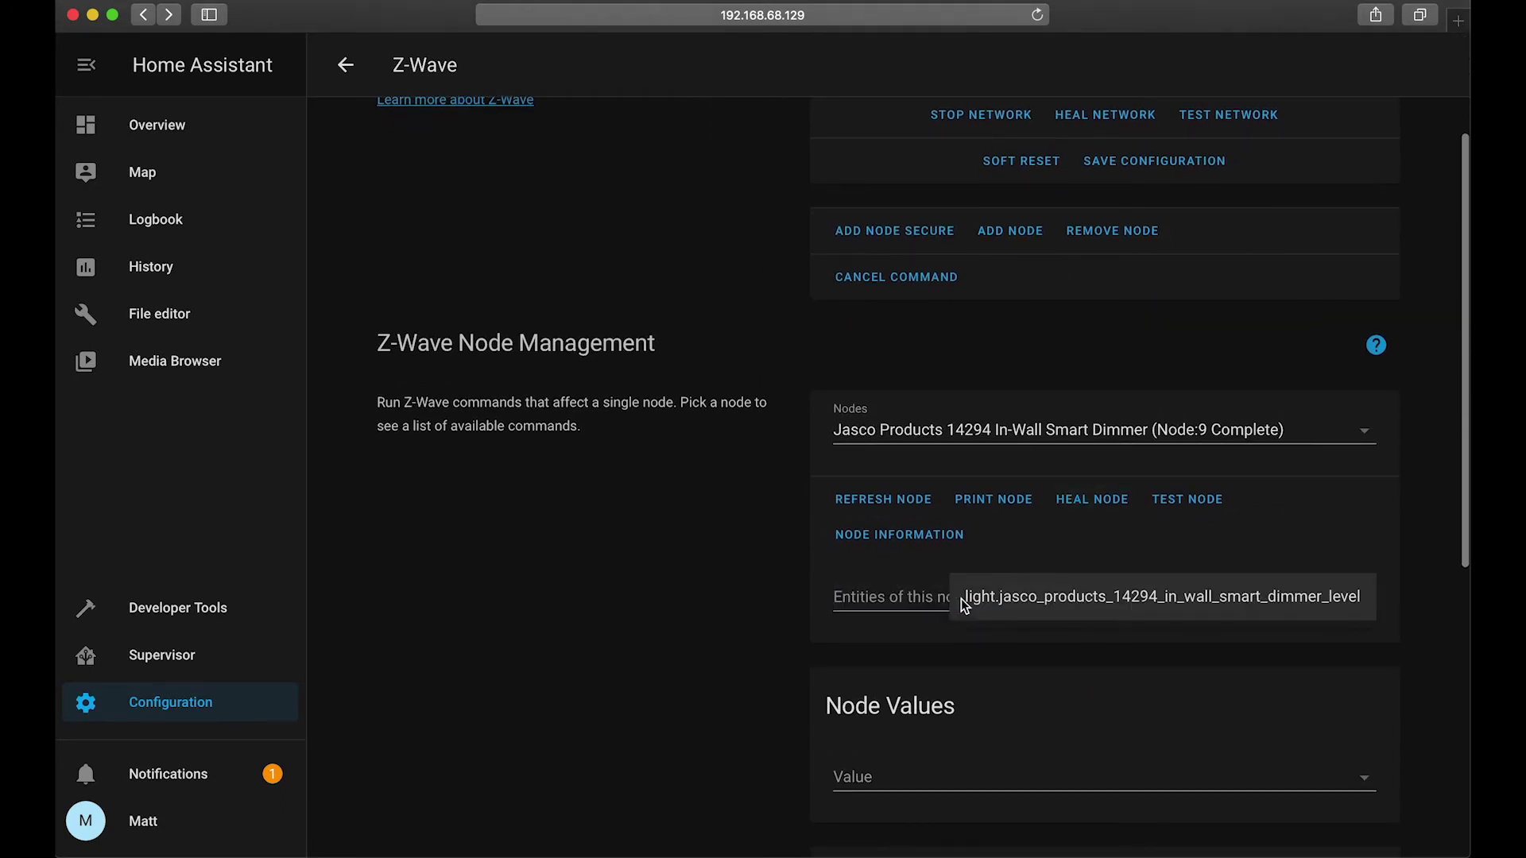
click(1074, 606)
scroll(1241, 541, down, 1)
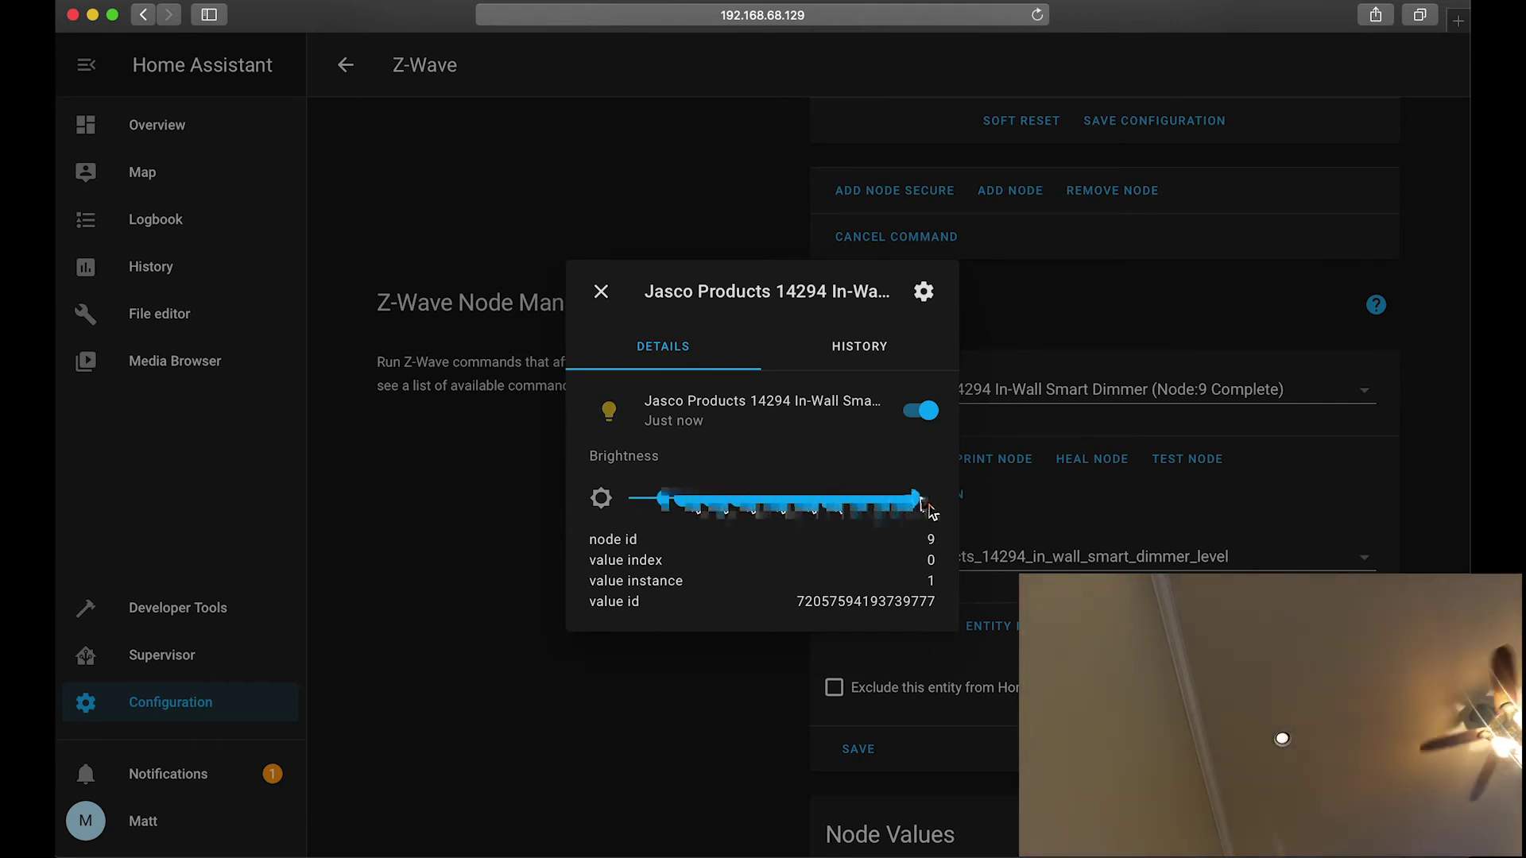
drag(931, 512, 937, 505)
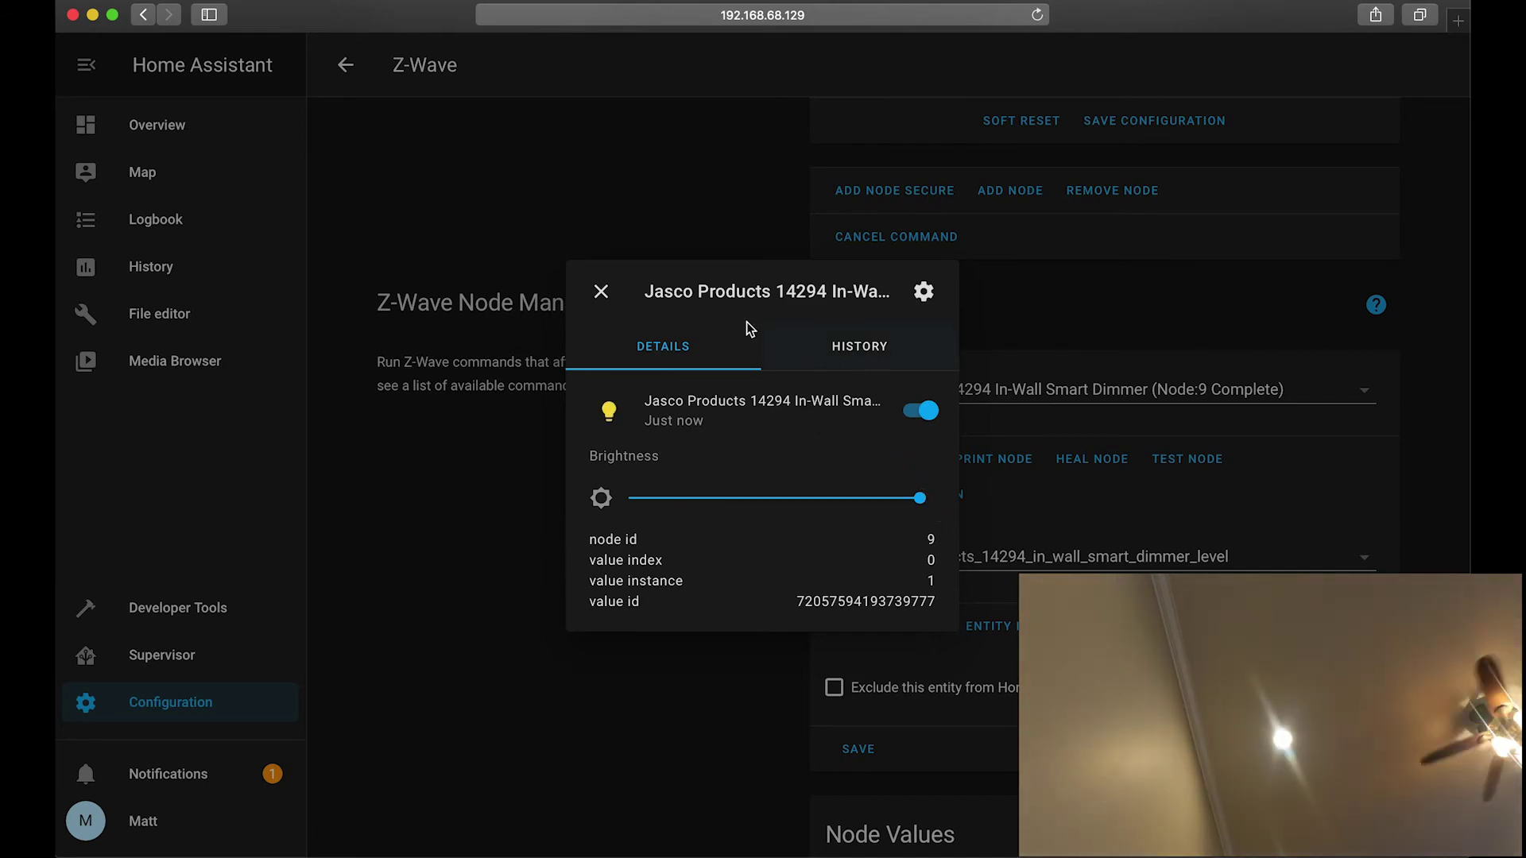
Step: In the entity settings, enter a new name override and change the entity ID to light.livingroom_recessed_single
click(924, 291)
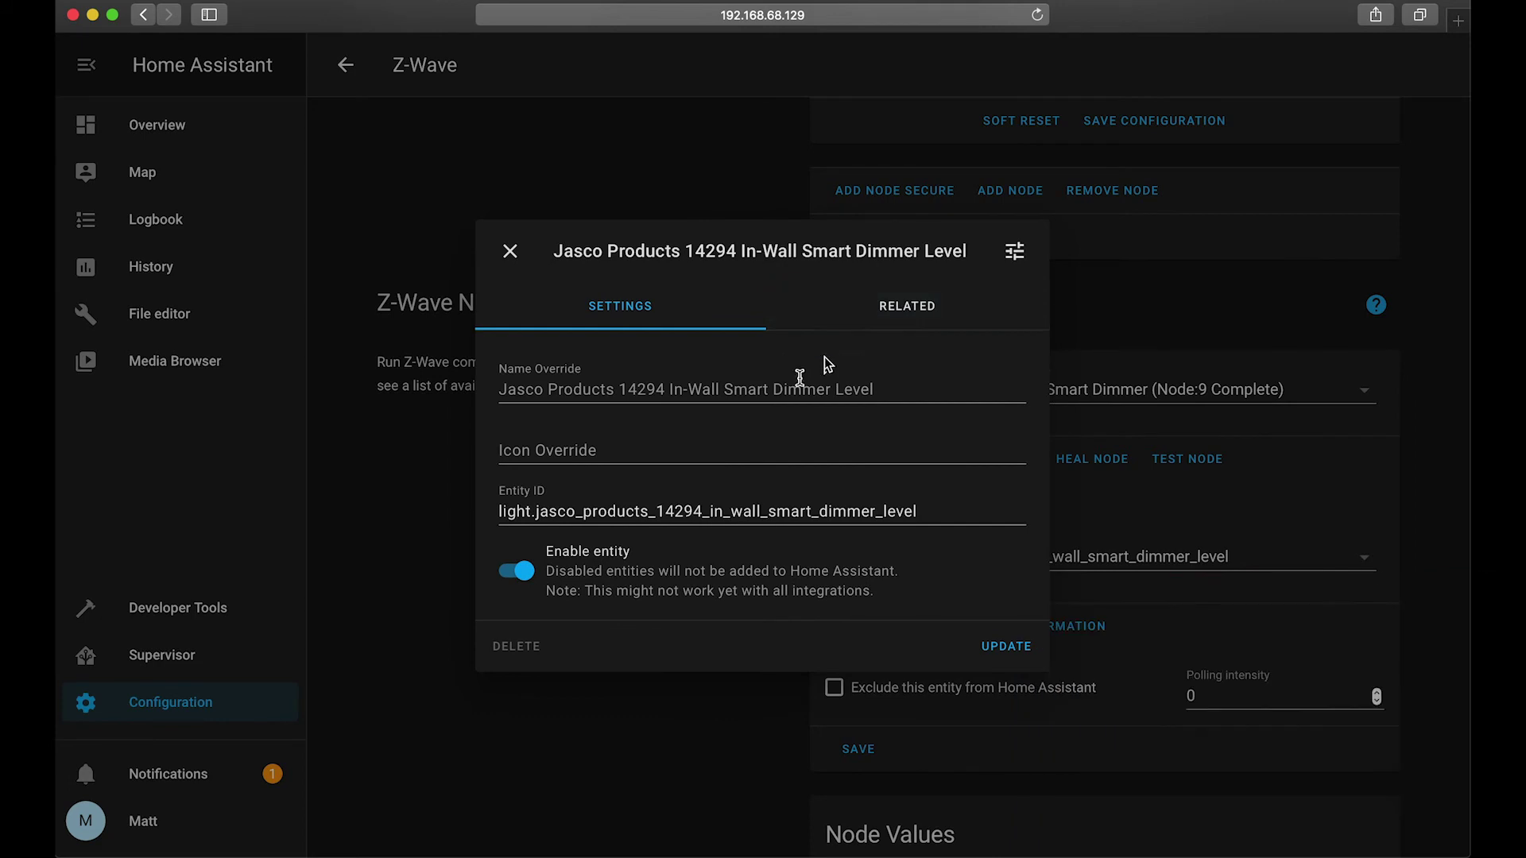
key(super+a)
text(Living)
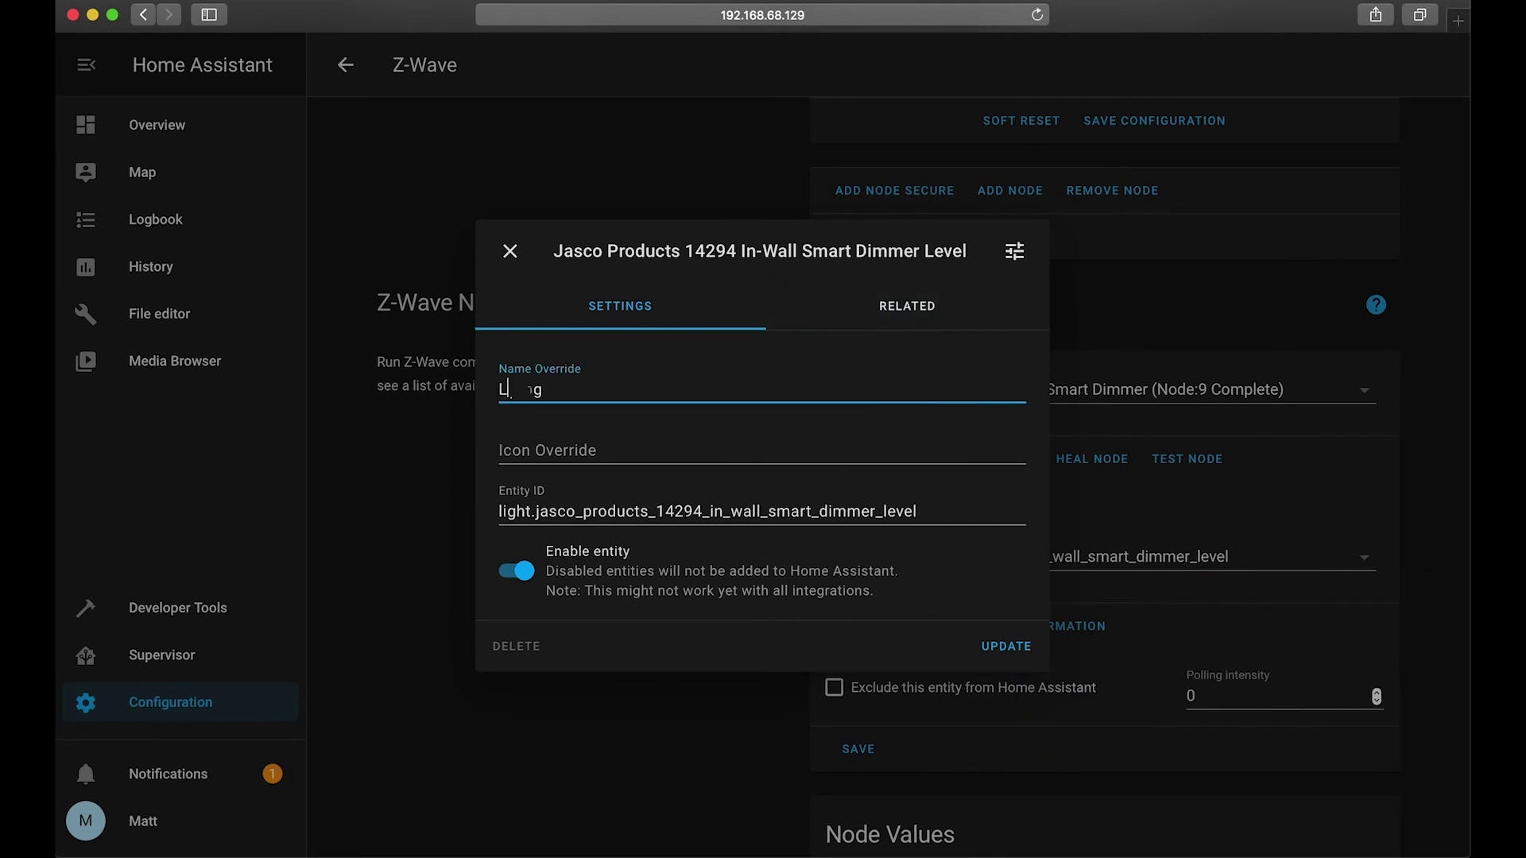
text(room Ceiling Night Light)
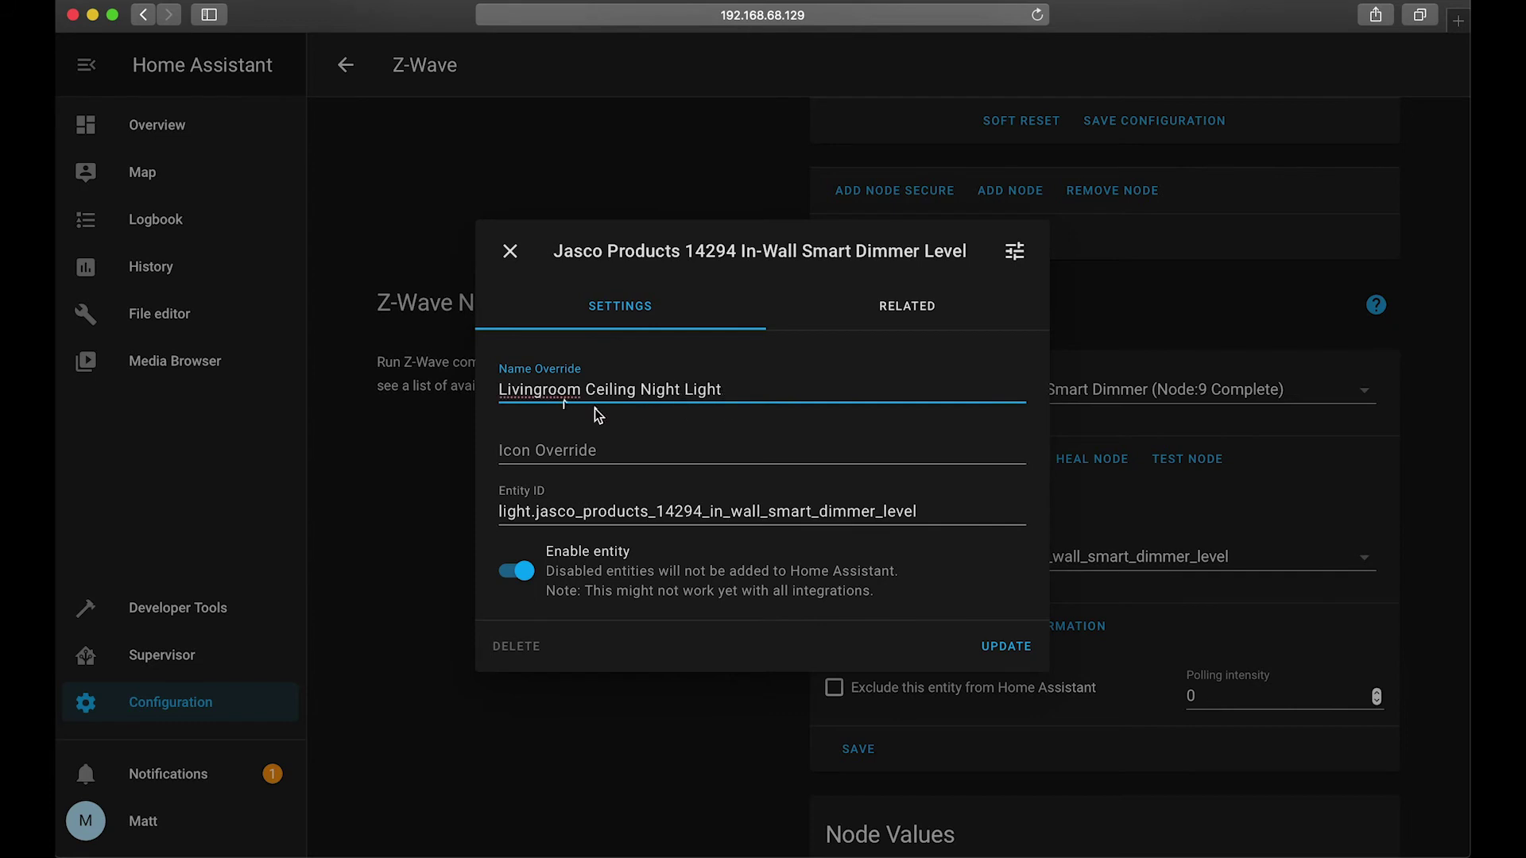
drag(534, 511, 943, 509)
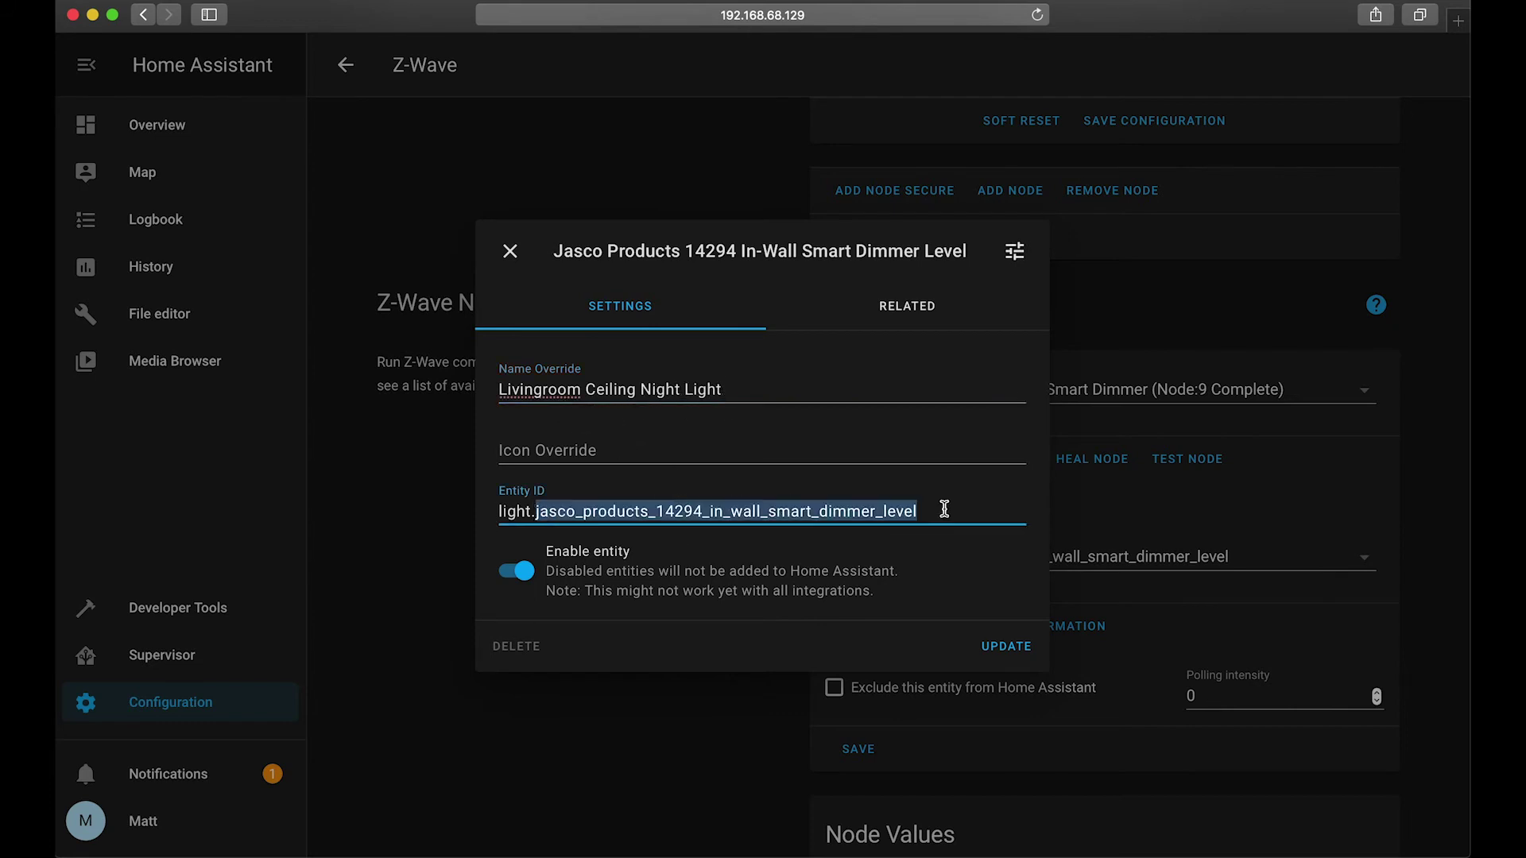
key(BackSpace)
text(livingroom_ceiling_night_ligh)
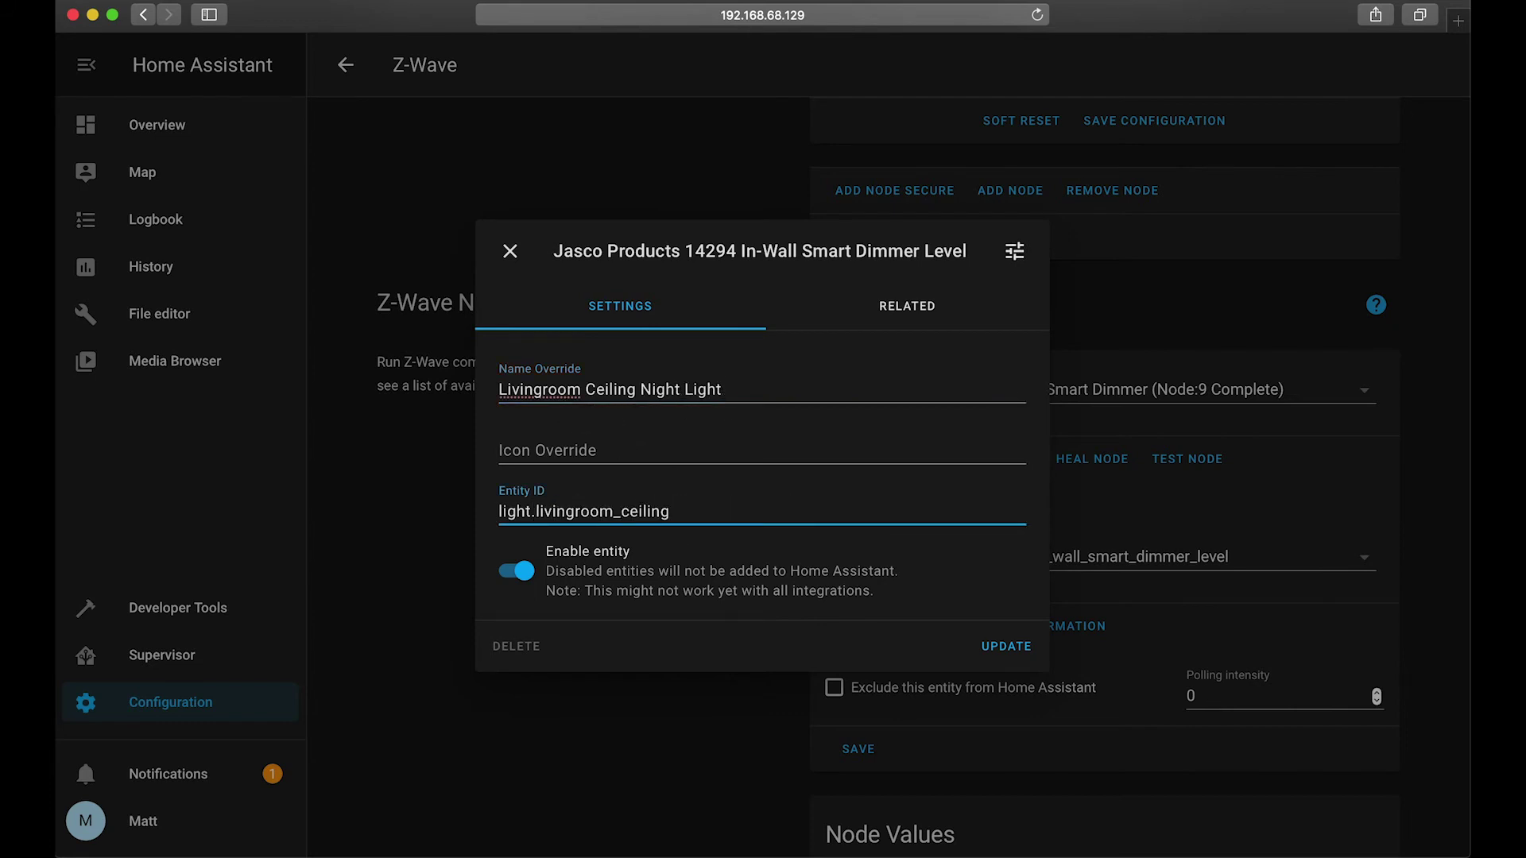
key(BackSpace)
key(BackSpace)
key(BackSpace)
key(BackSpace)
key(BackSpace)
key(BackSpace)
key(BackSpace)
key(BackSpace)
key(BackSpace)
key(BackSpace)
key(BackSpace)
key(BackSpace)
key(BackSpace)
key(BackSpace)
key(BackSpace)
key(BackSpace)
key(BackSpace)
key(BackSpace)
text(recessed_single)
Step: Correct the name to 'Livingroom Recessed Single Light', save the changes, and refresh the entity
drag(723, 389, 584, 389)
text(Recessed Single)
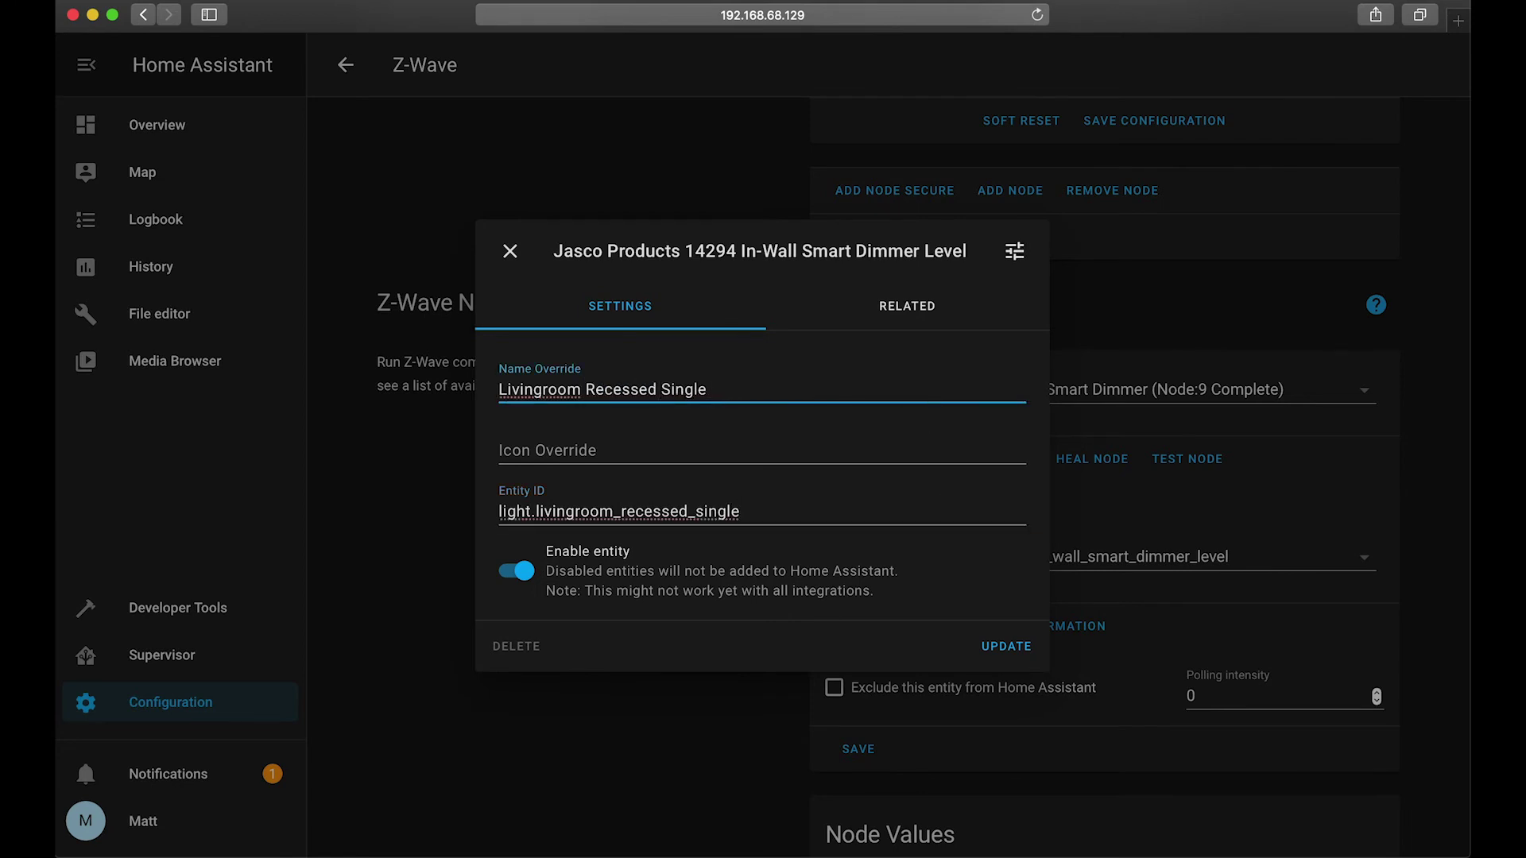
text( Light)
click(1006, 646)
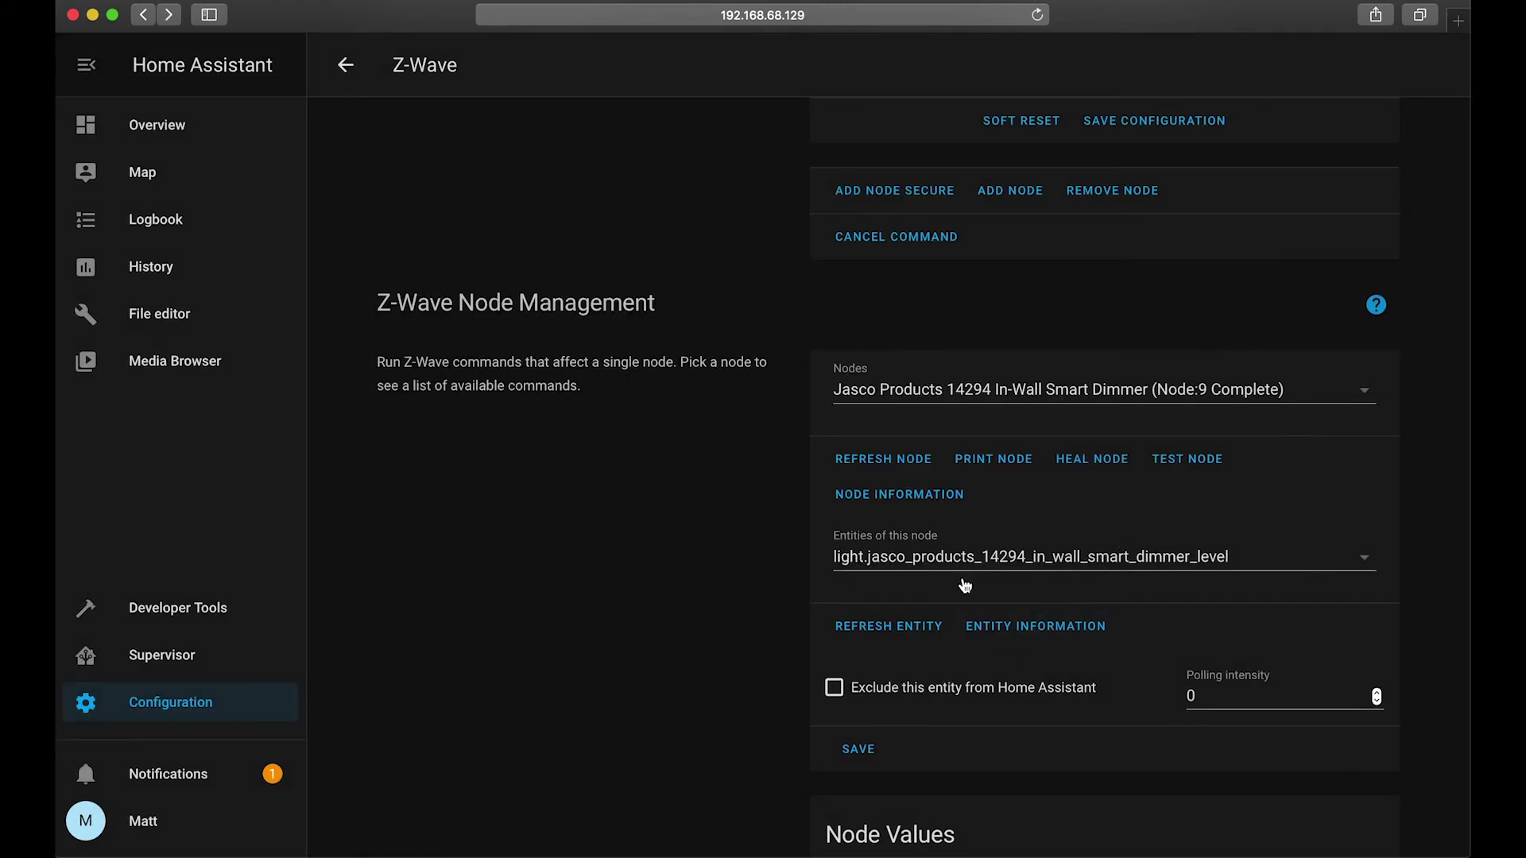
click(914, 628)
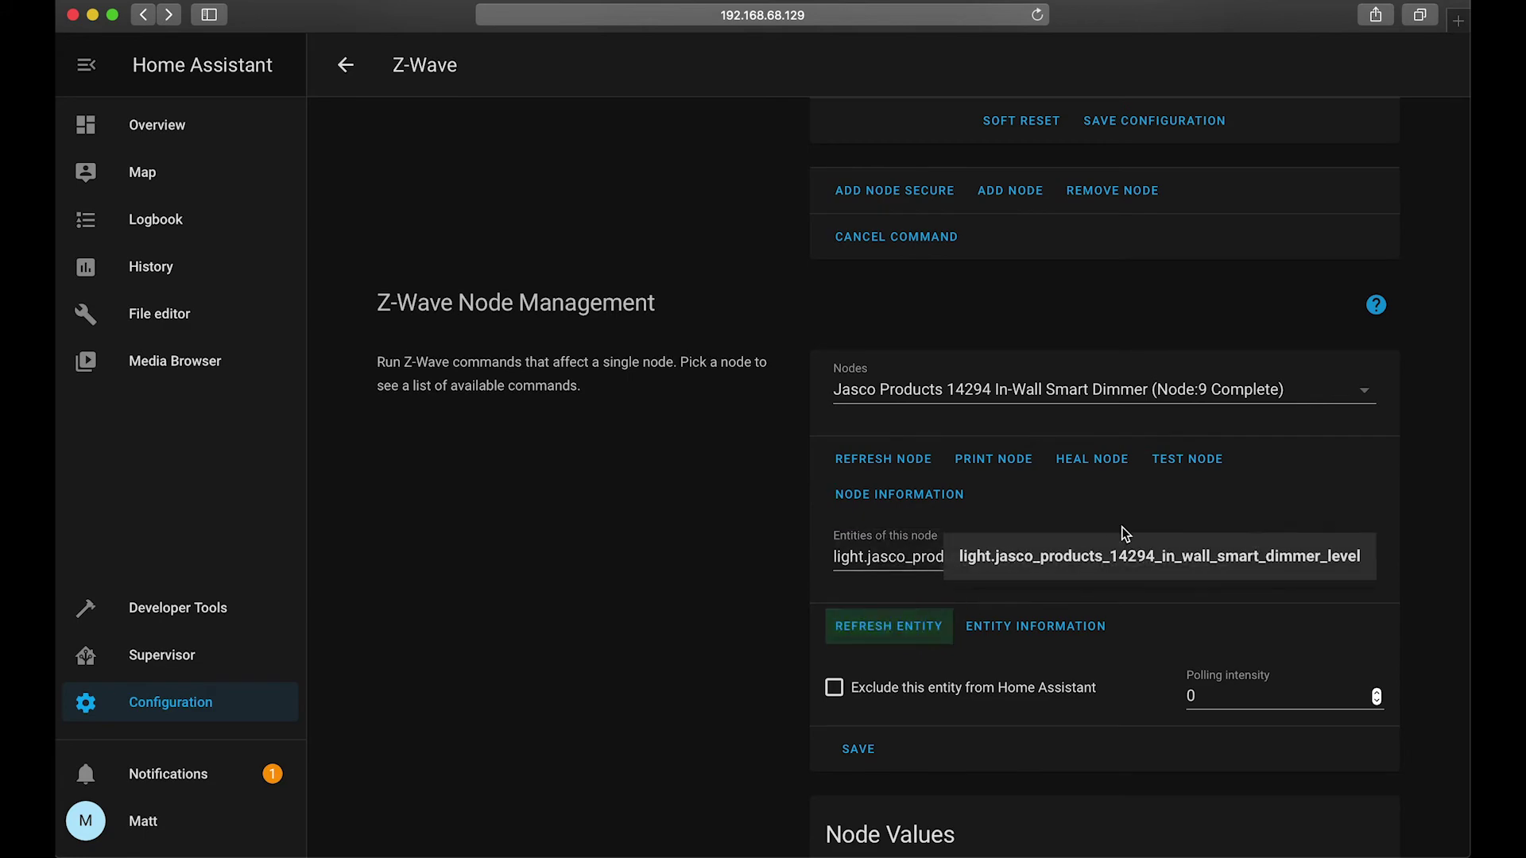
Step: On the Overview dashboard, switch Livingroom Recessed Single Light on, dim it to off, then turn it back on
click(201, 130)
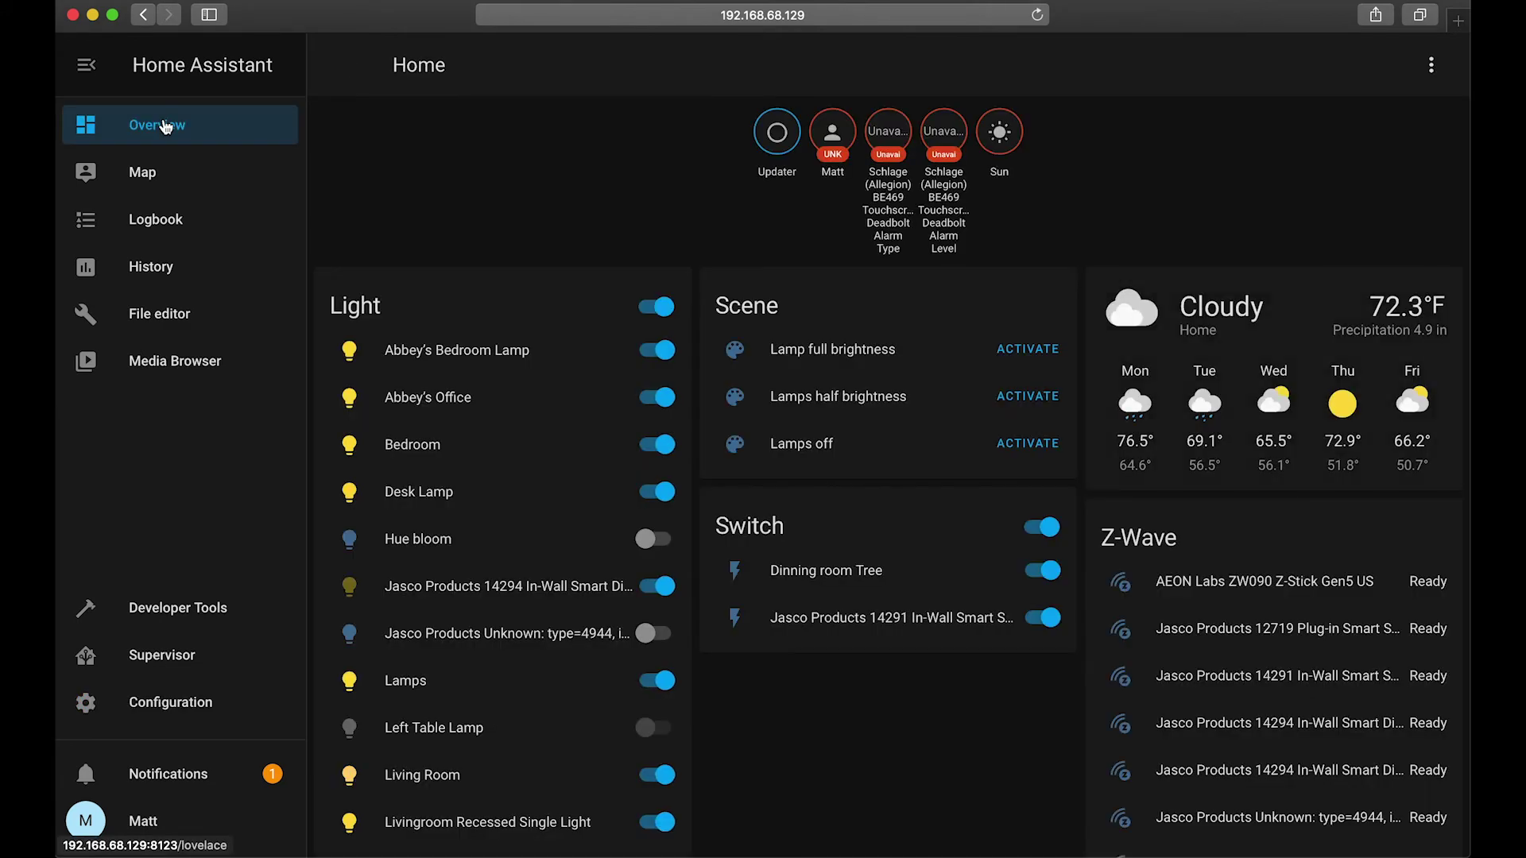
scroll(1002, 604, down, 3)
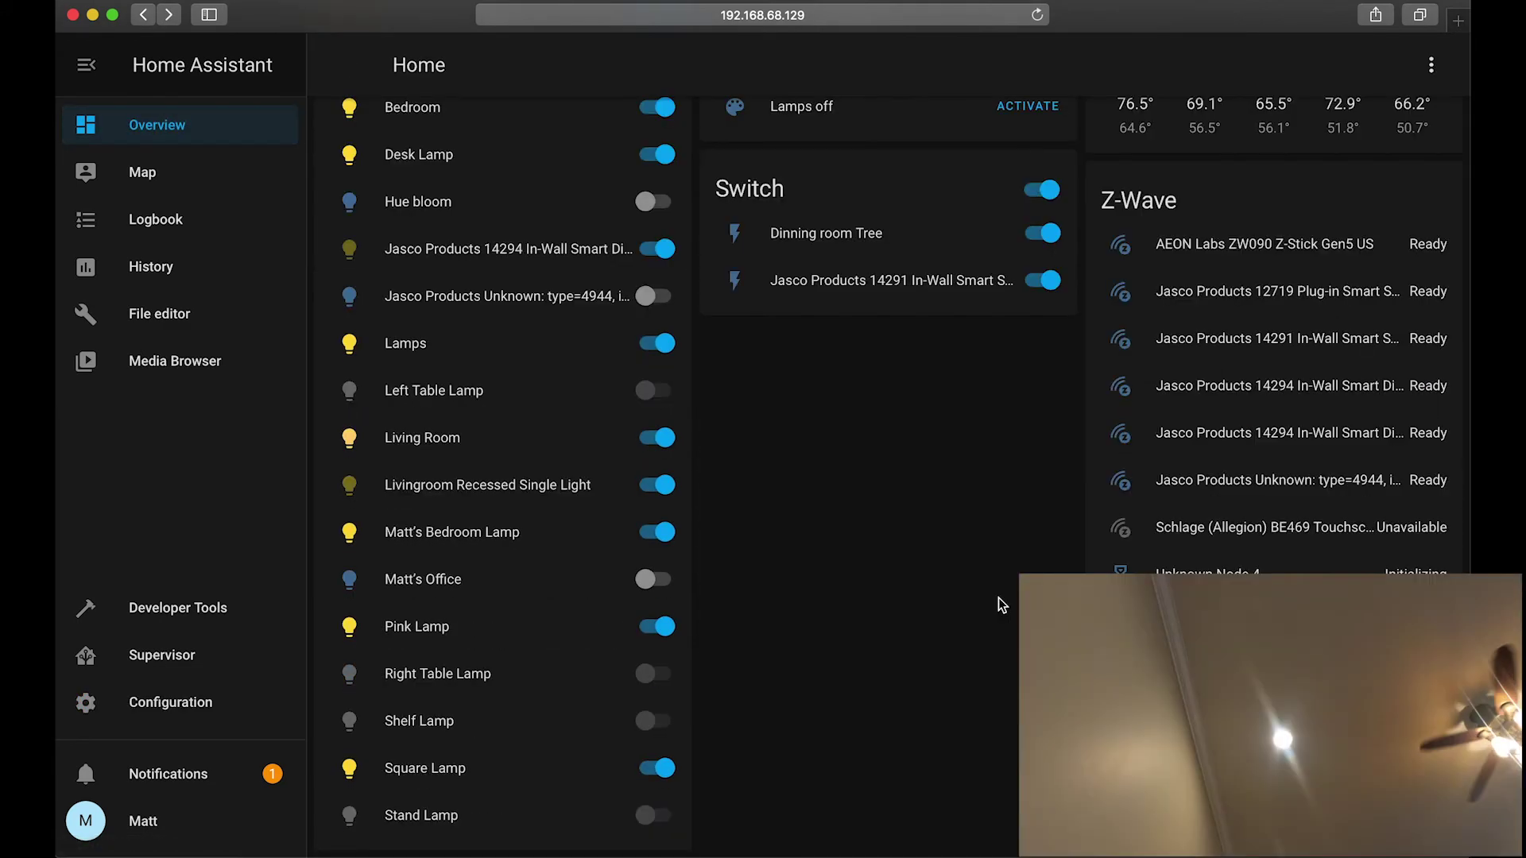
click(348, 485)
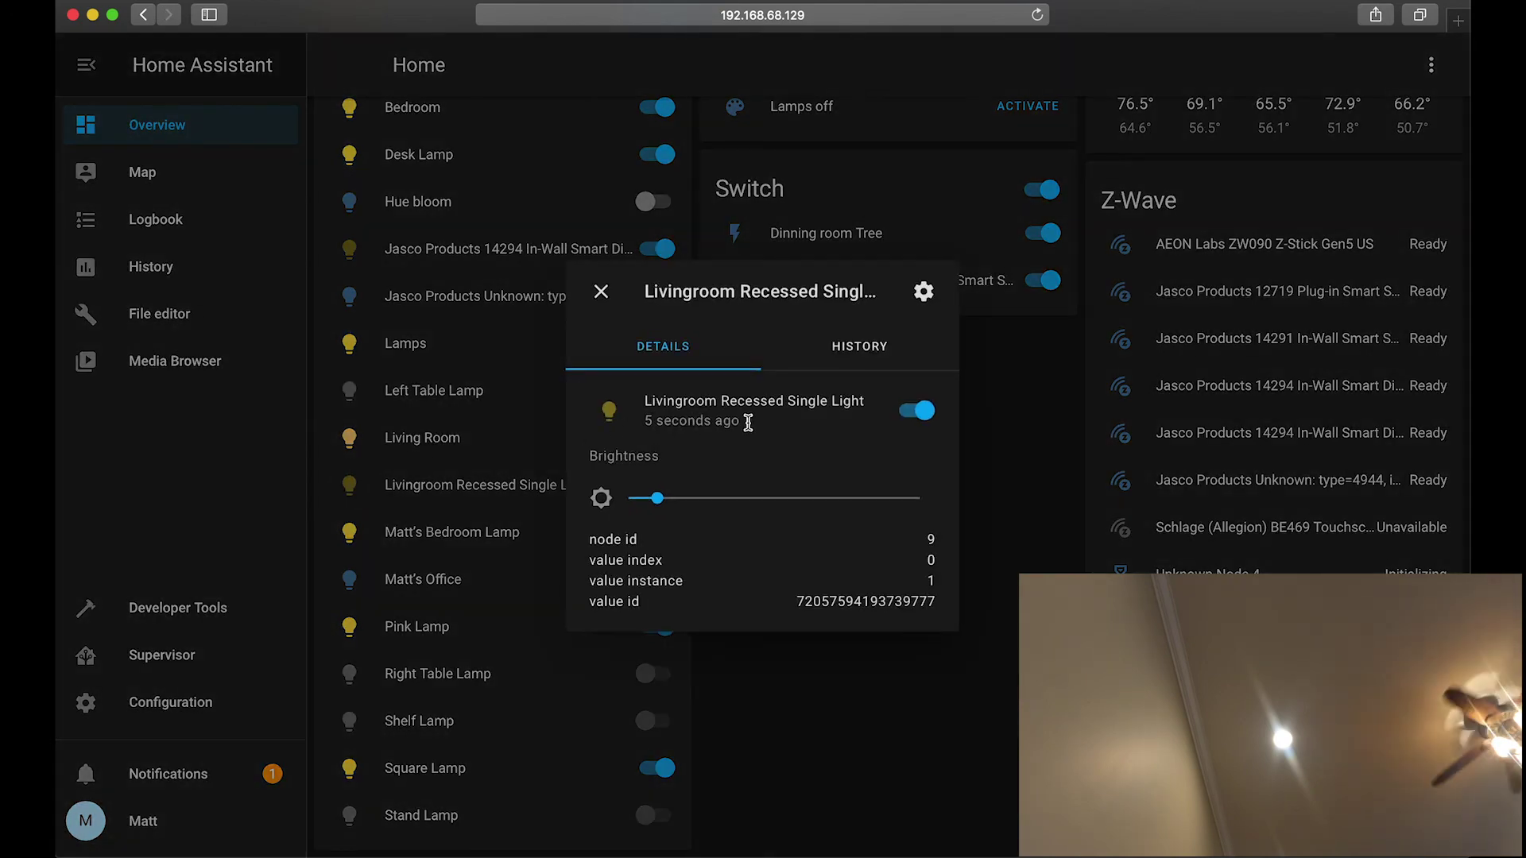
click(927, 426)
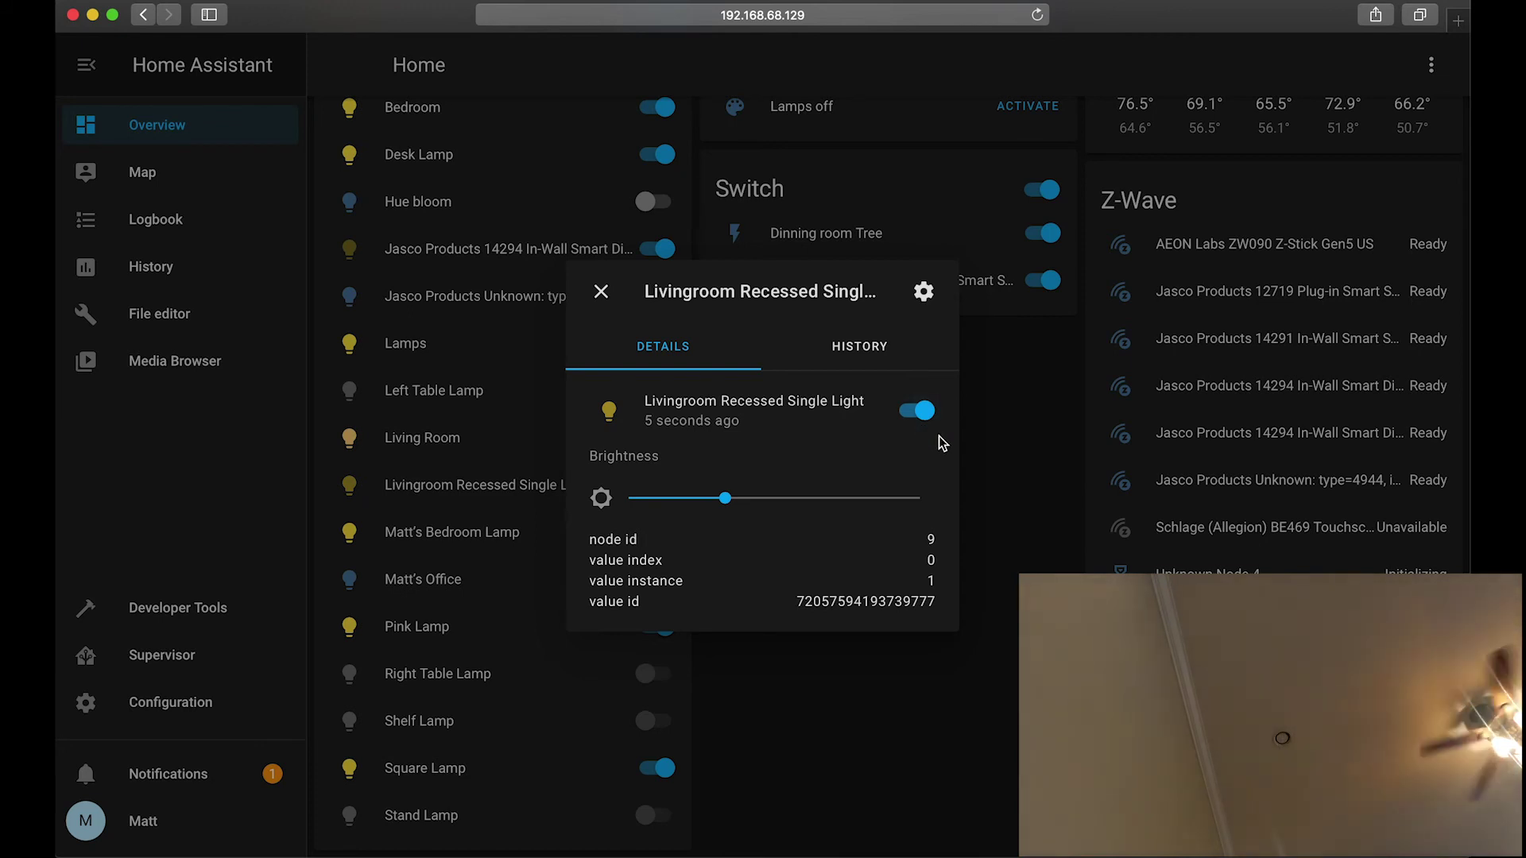
drag(725, 498, 582, 504)
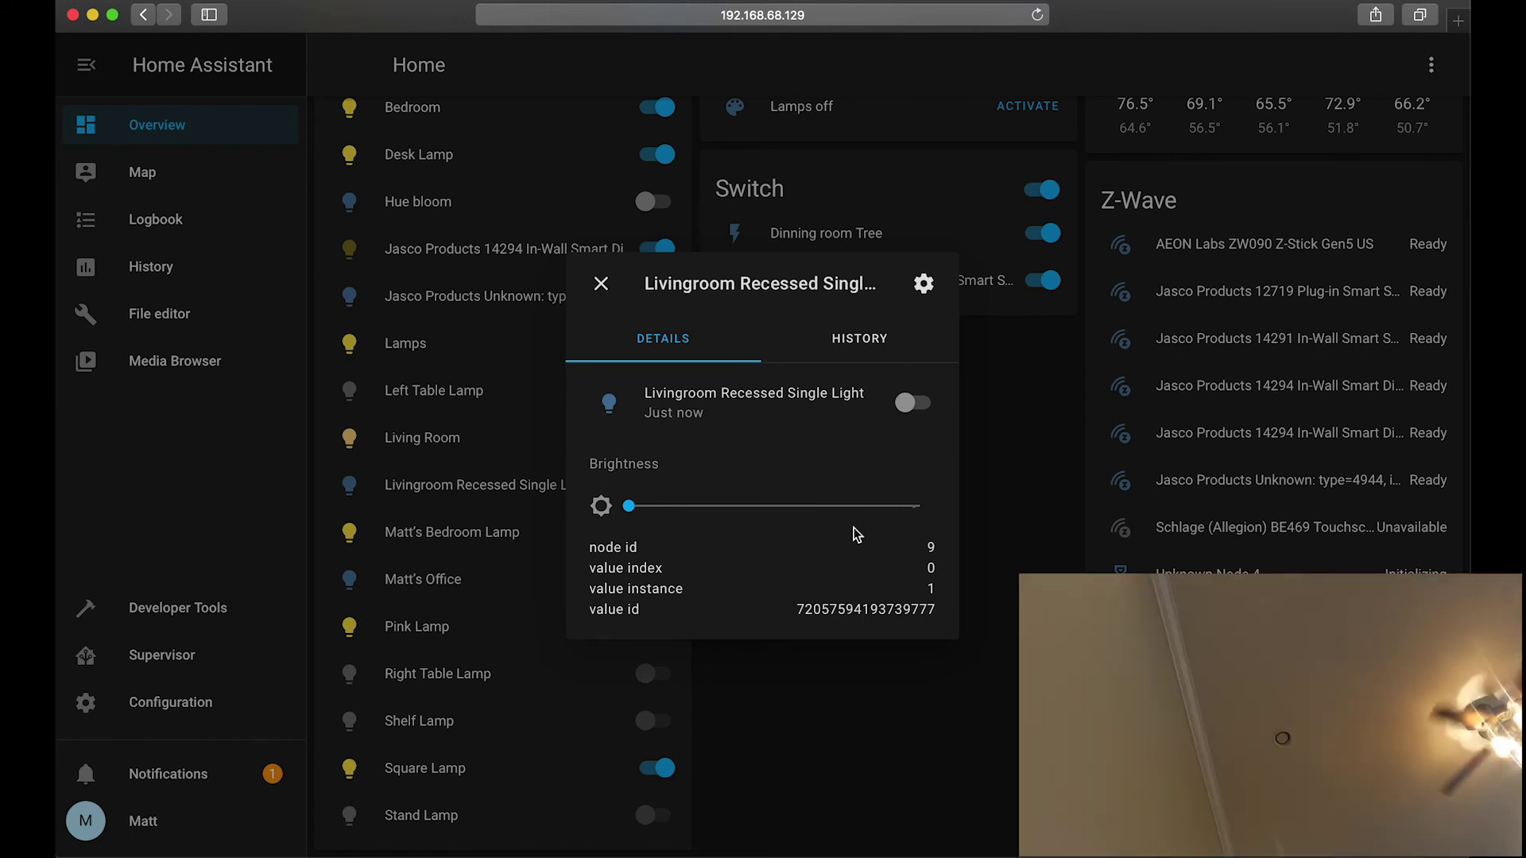
click(916, 506)
click(633, 502)
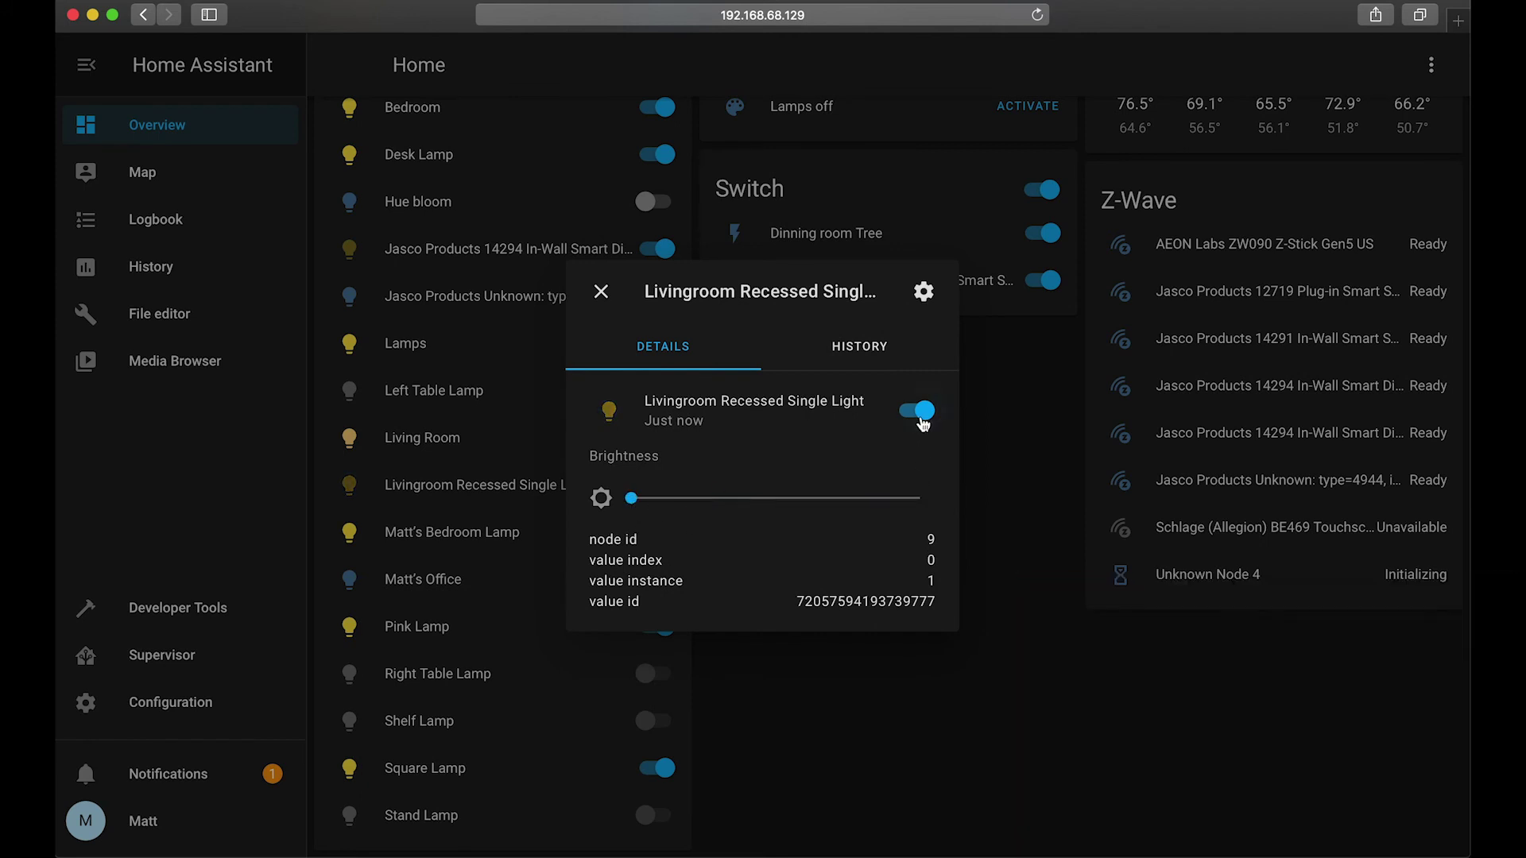
click(919, 412)
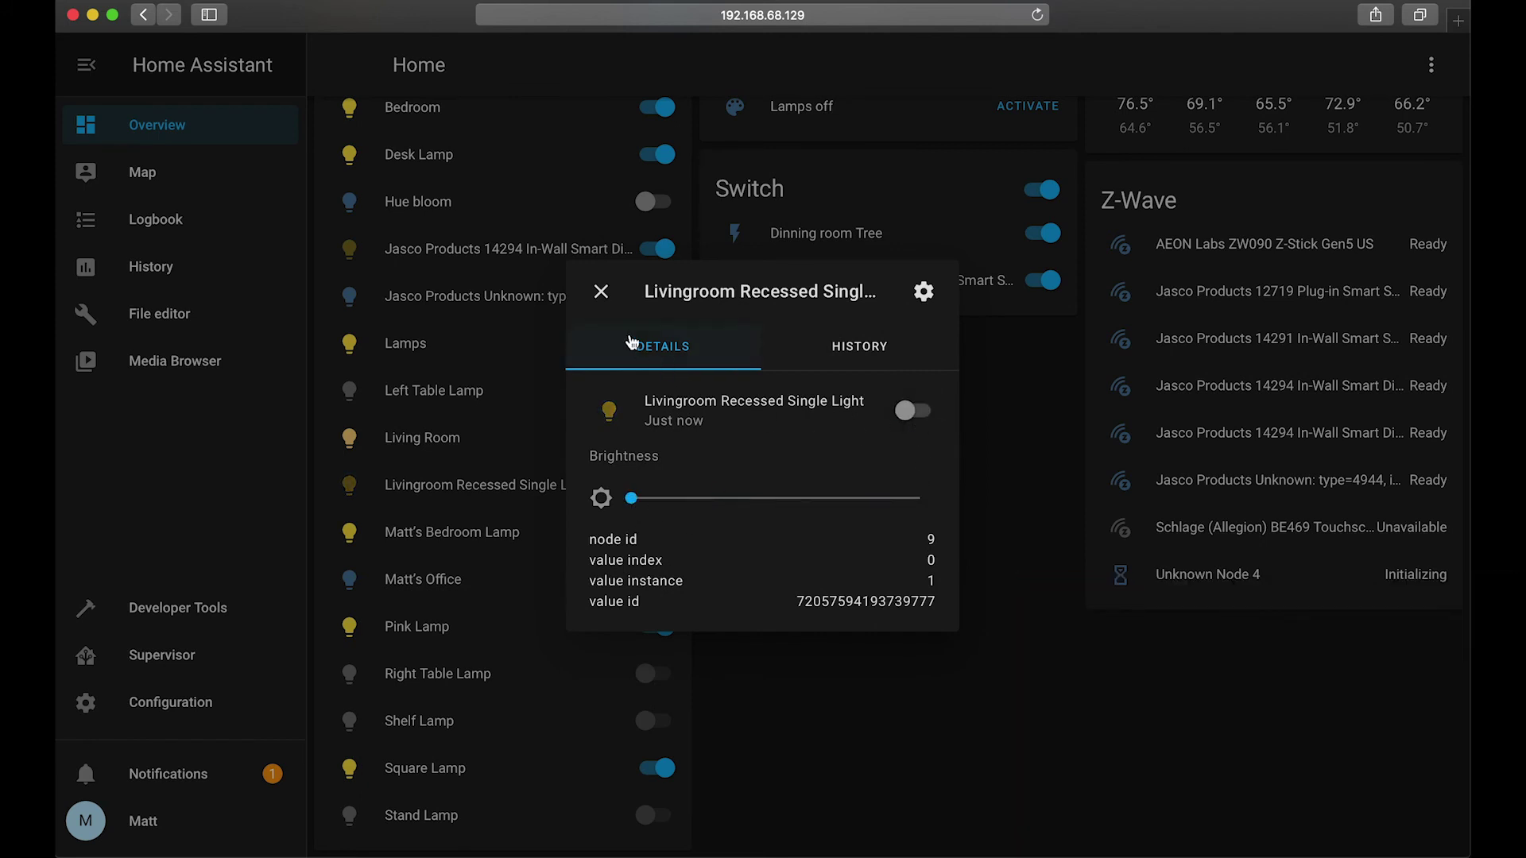